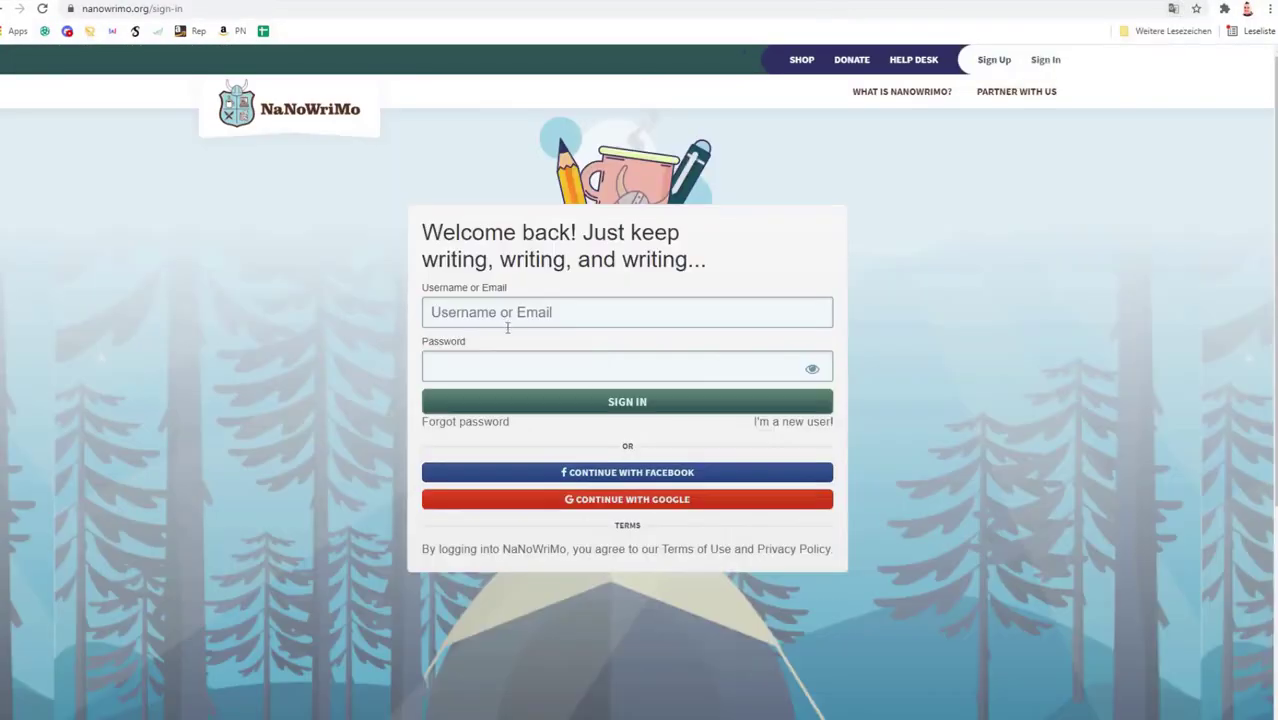
Step: Sign in to NaNoWriMo with your Google account
{"action": "left_click", "coordinate": [616, 500]}
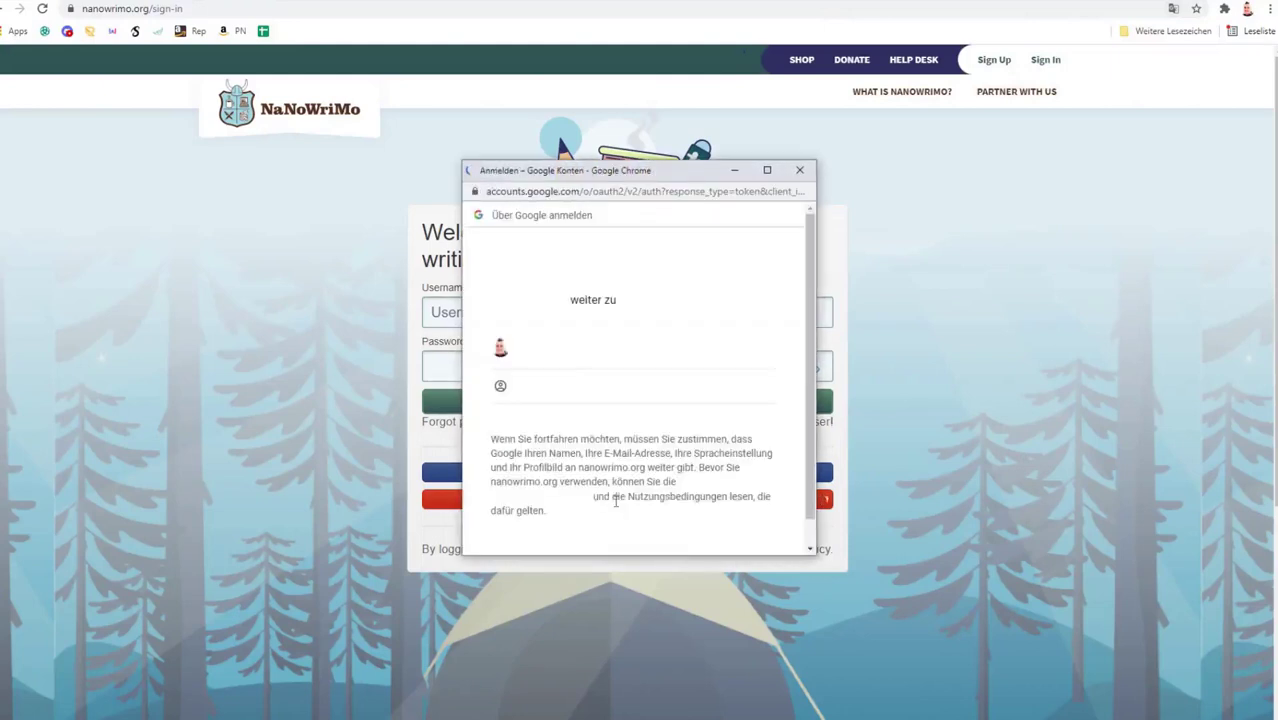
{"action": "left_click", "coordinate": [567, 350]}
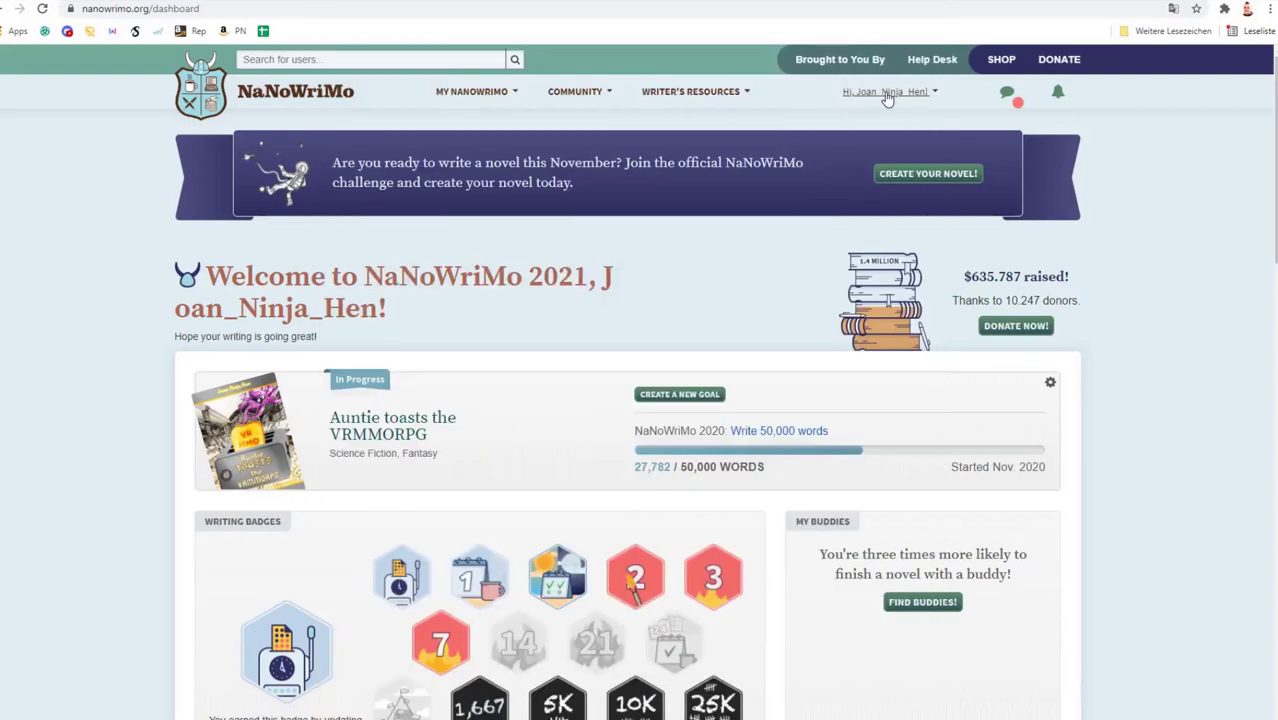
Step: Open the messages and buddies page from the chat icon
{"action": "left_click", "coordinate": [1007, 93]}
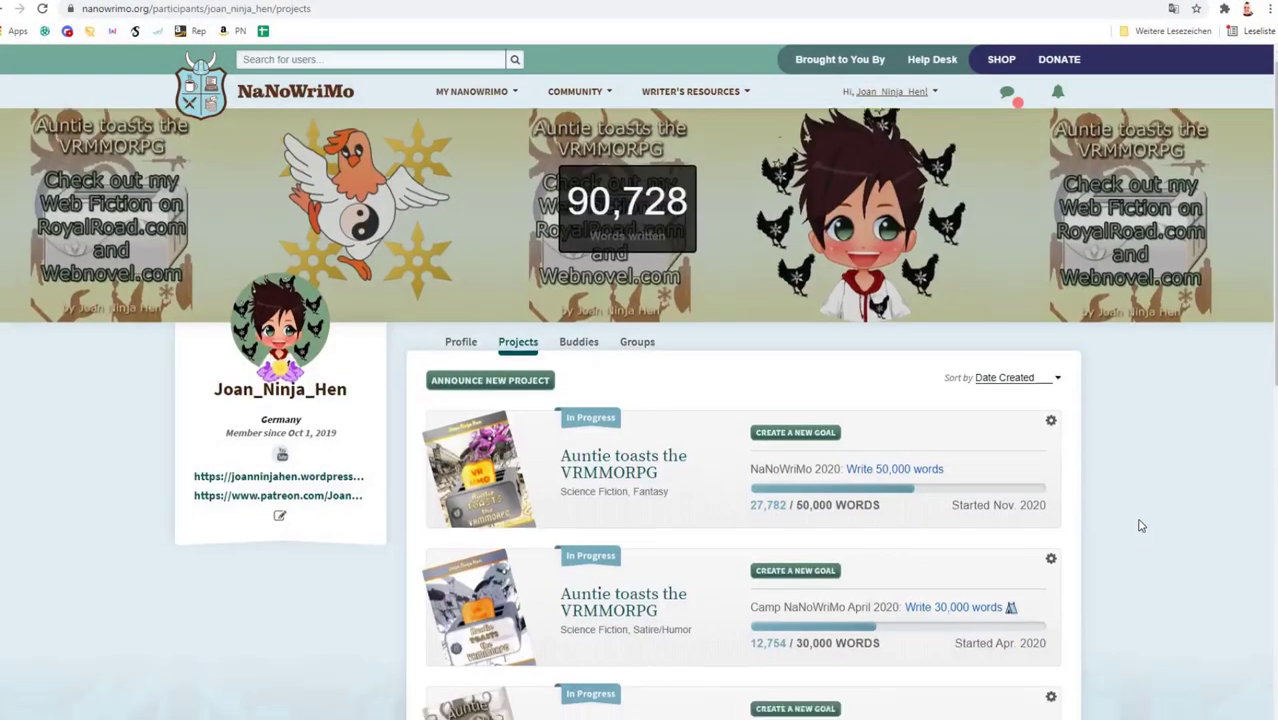
Step: Announce a new project titled 'Auntie rocking the Cradle'
{"action": "scroll", "coordinate": [1141, 522], "scroll_direction": "down", "scroll_amount": 2}
{"action": "left_click", "coordinate": [529, 168]}
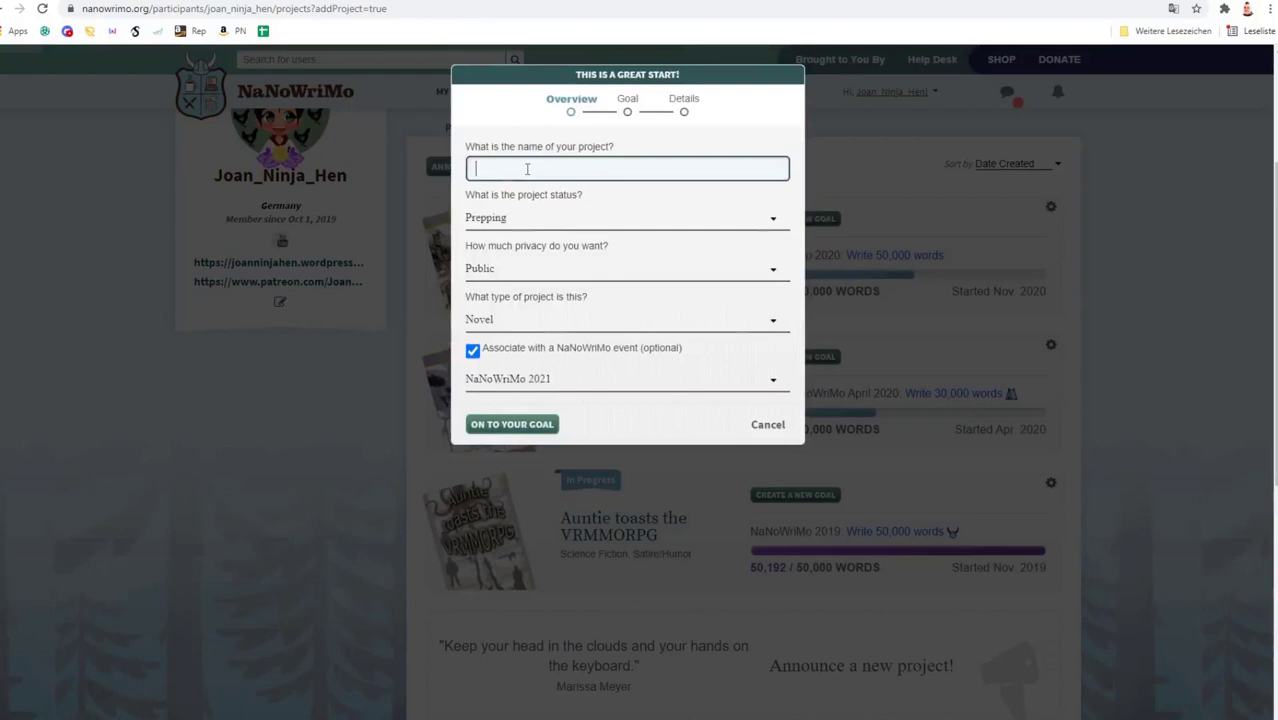
{"action": "type", "text": "Auntie Toasts the VRMMORPG"}
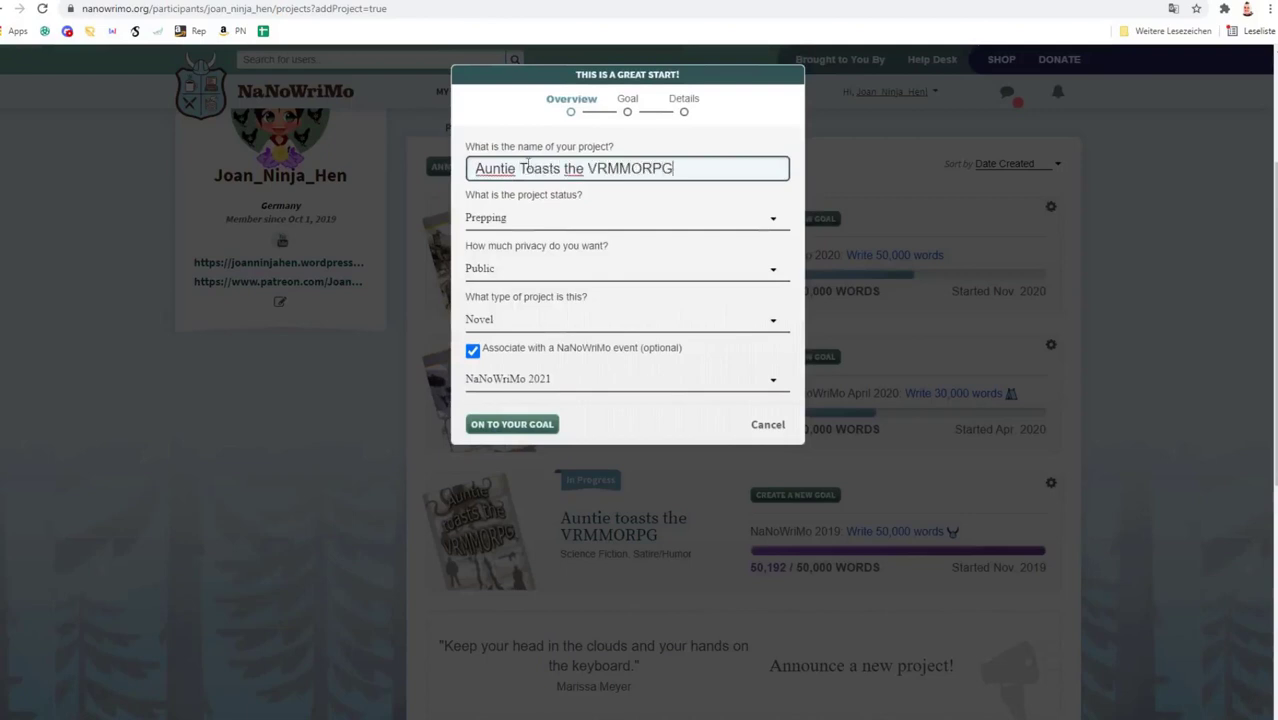
{"action": "key", "text": "ctrl+BackSpace"}
{"action": "key", "text": "ctrl+BackSpace"}
{"action": "key", "text": "ctrl+BackSpace"}
{"action": "type", "text": "is Rocking the Cradle"}
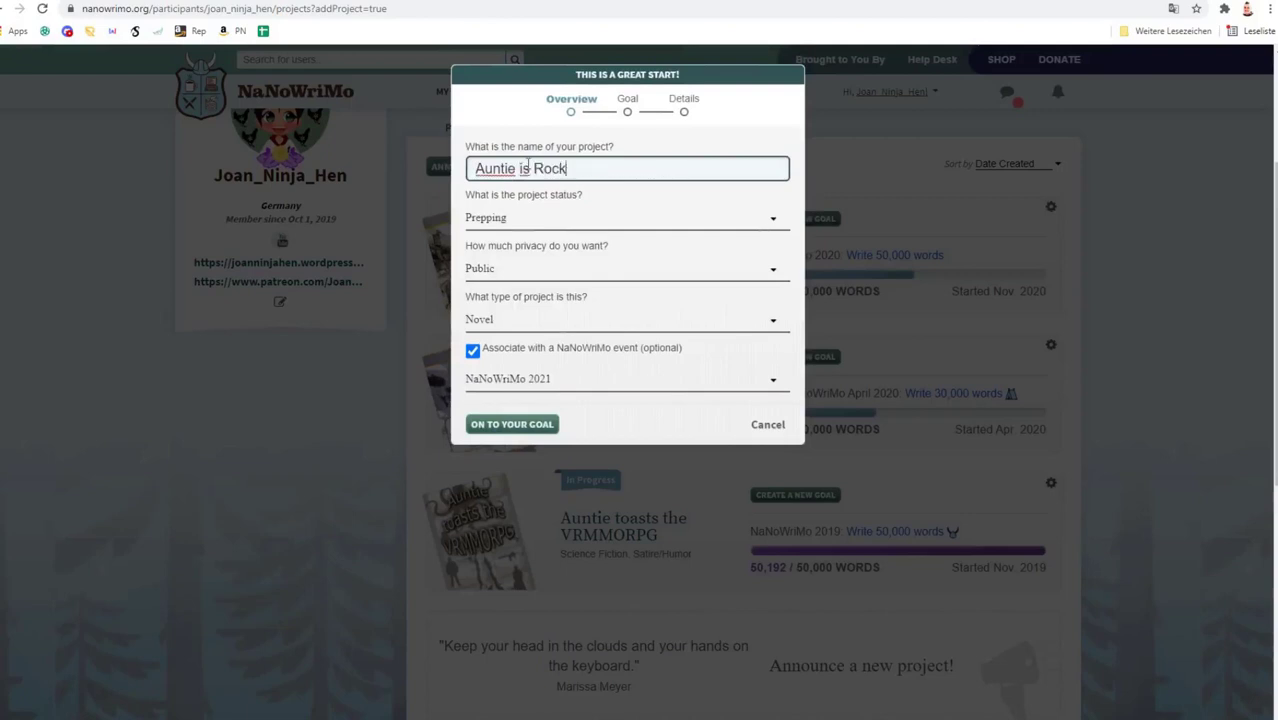
{"action": "left_click", "coordinate": [543, 168]}
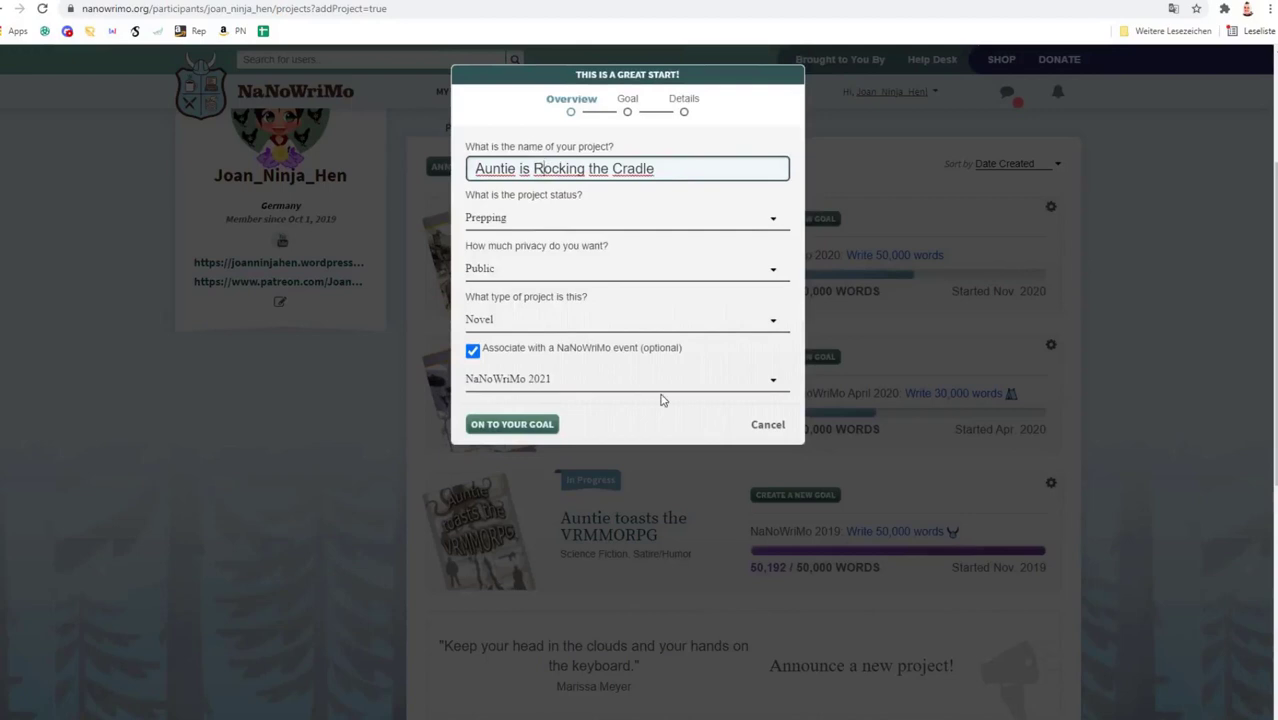
{"action": "key", "text": "BackSpace"}
{"action": "type", "text": "r"}
{"action": "key", "text": "Left"}
{"action": "key", "text": "BackSpace"}
{"action": "key", "text": "BackSpace"}
{"action": "key", "text": "BackSpace"}
Step: Set the project status to In Progress, keep it Public, and continue to the goal
{"action": "left_click", "coordinate": [527, 213]}
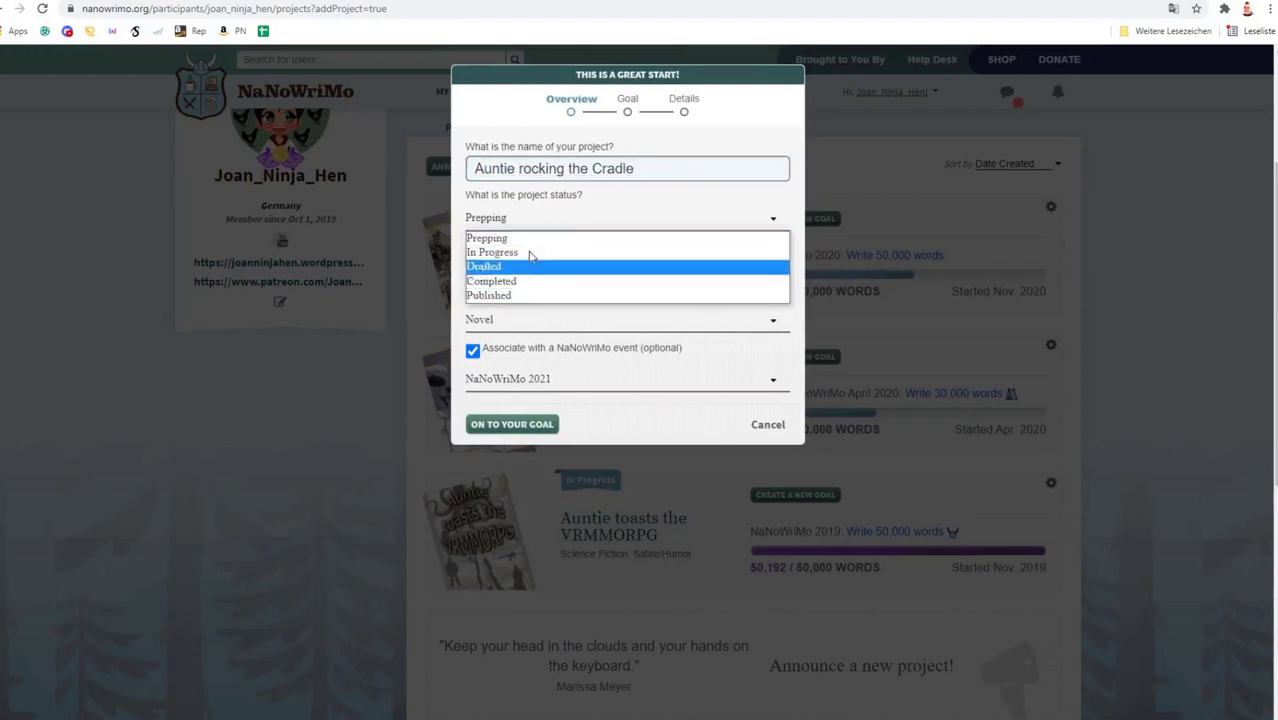
{"action": "left_click", "coordinate": [540, 251]}
{"action": "left_click", "coordinate": [562, 268]}
{"action": "left_click", "coordinate": [560, 317]}
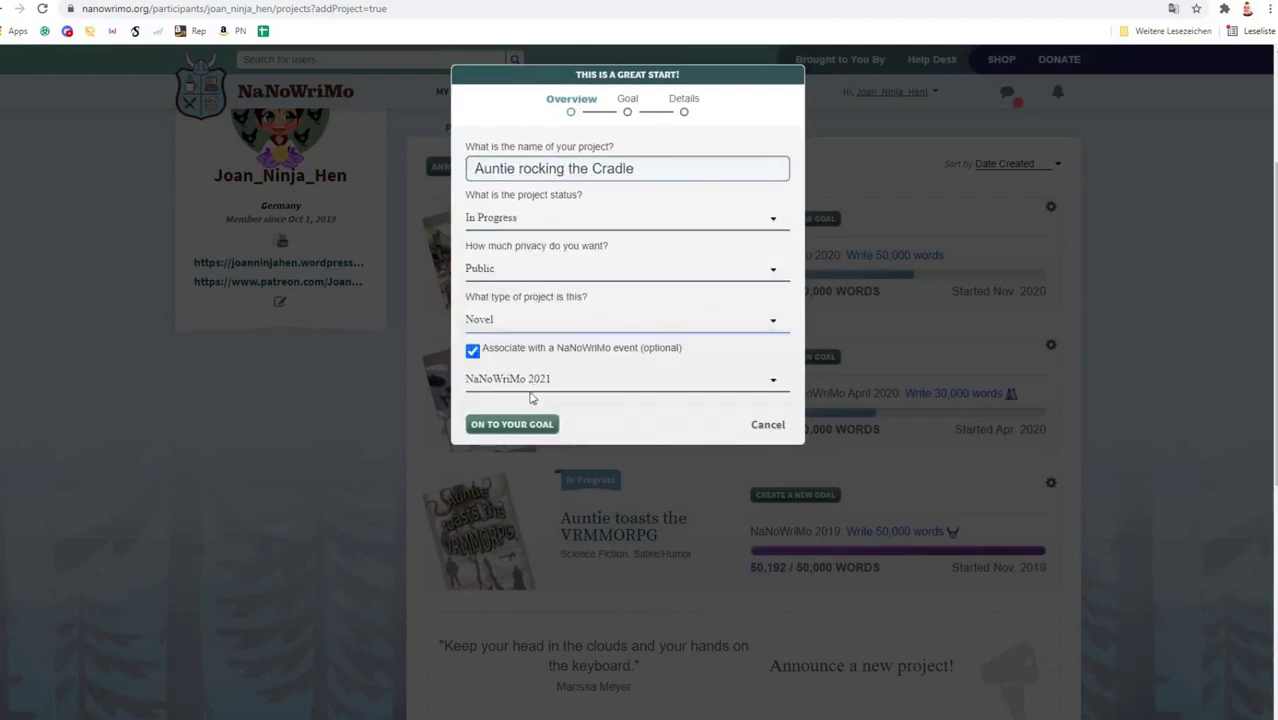
{"action": "left_click", "coordinate": [538, 426]}
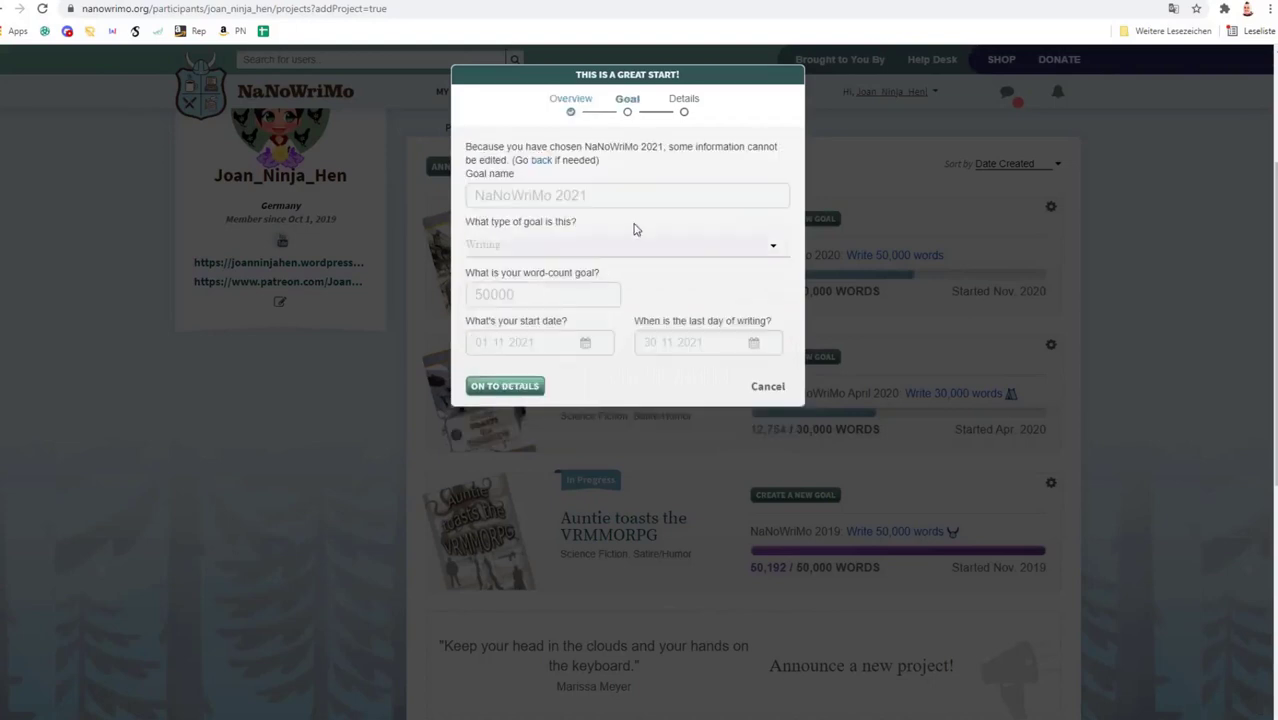
Step: On the details step, choose Science Fiction as the genre and click into the summary box
{"action": "left_click", "coordinate": [528, 386]}
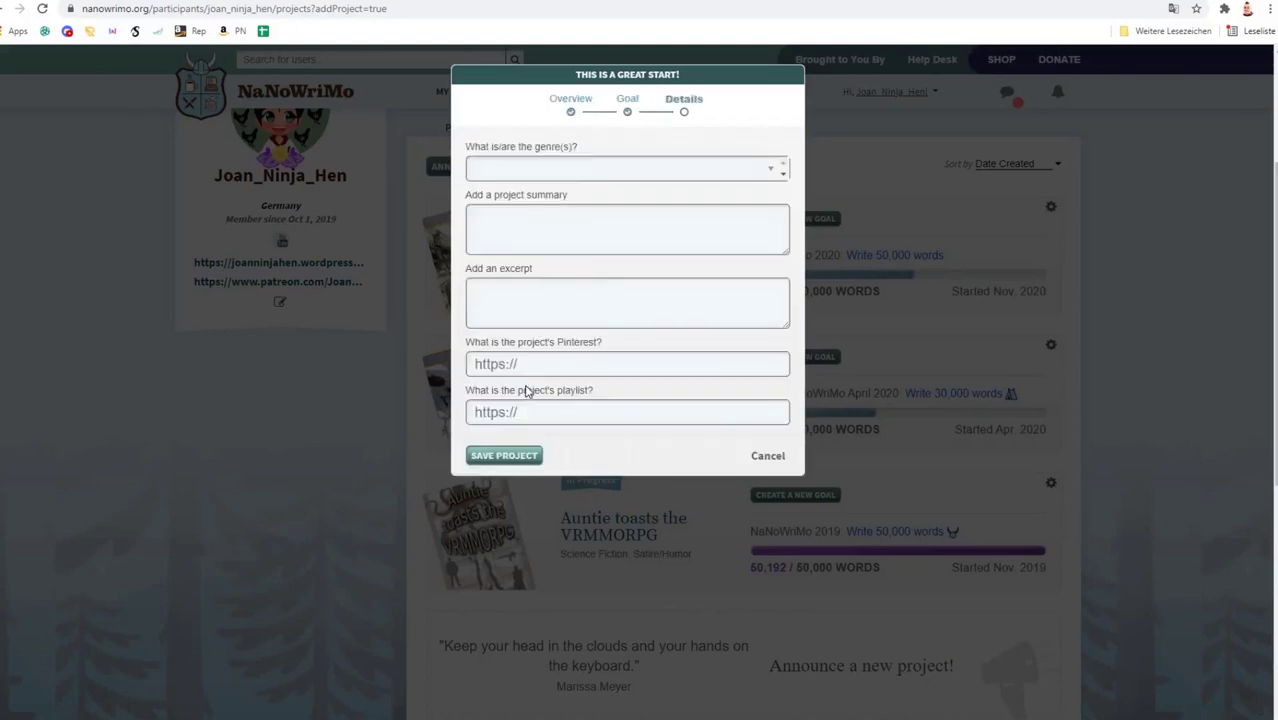
{"action": "left_click", "coordinate": [575, 167]}
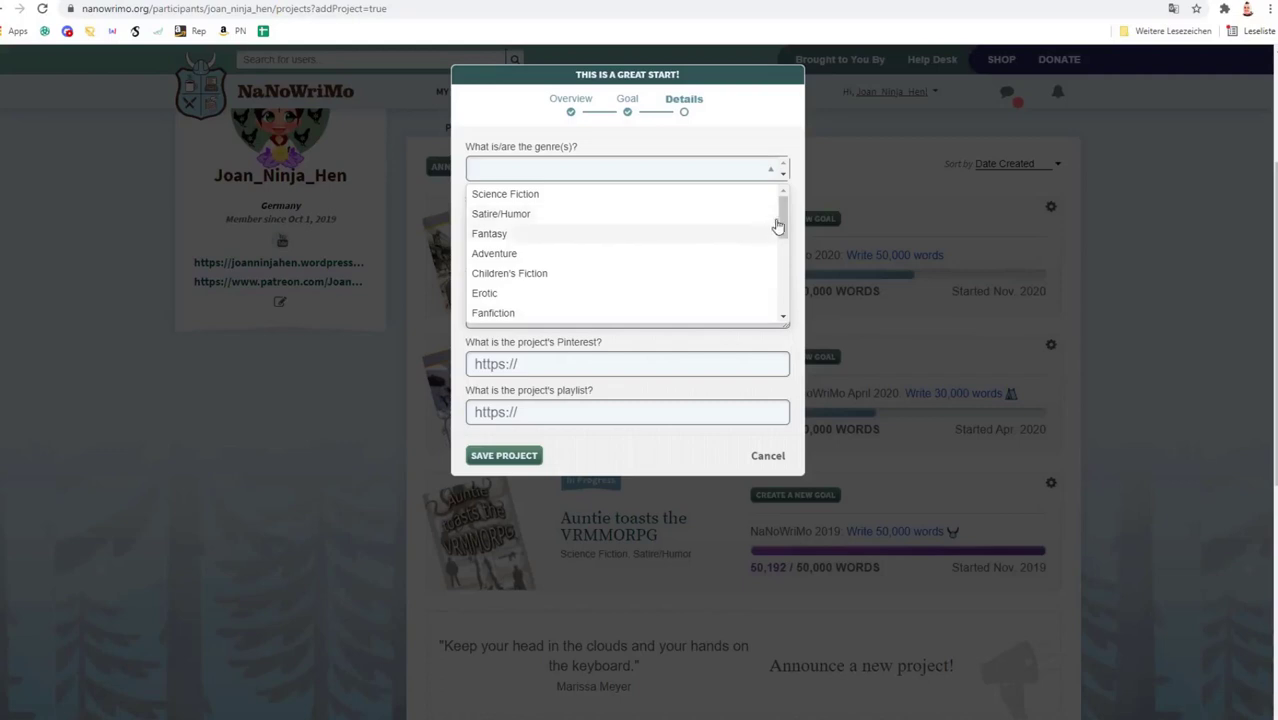
{"action": "scroll", "coordinate": [785, 240], "scroll_direction": "down", "scroll_amount": 3}
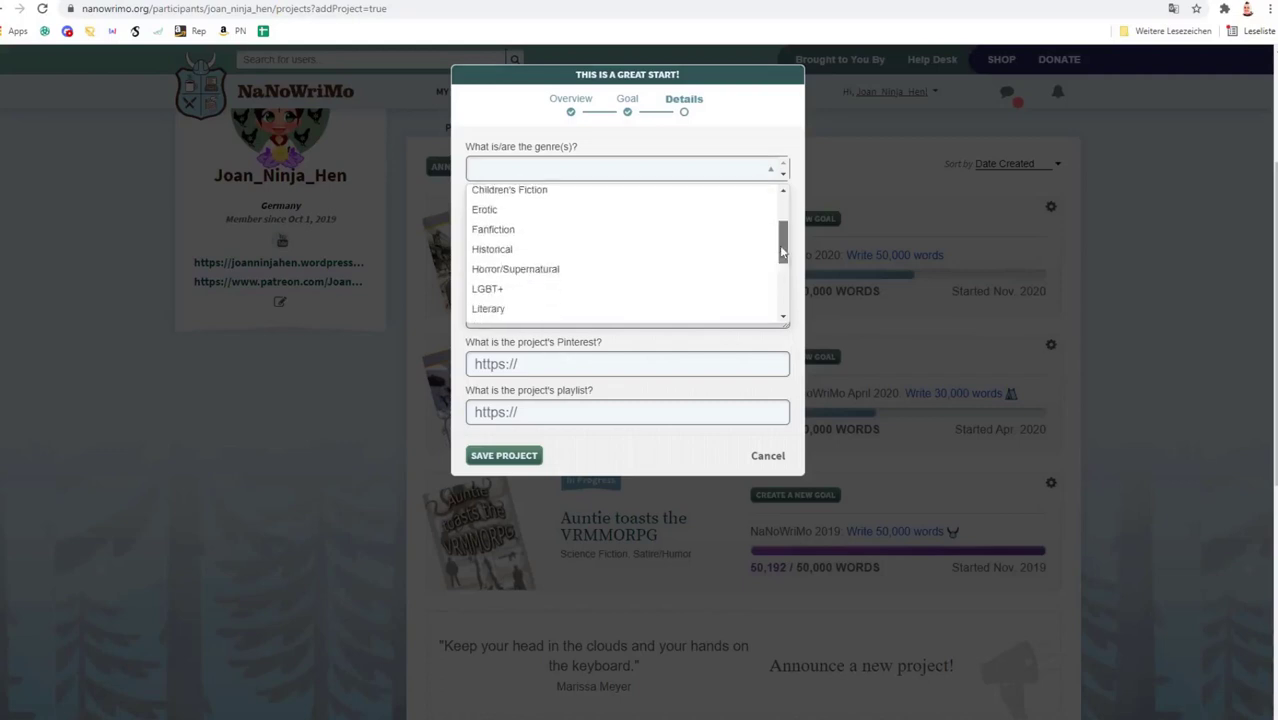
{"action": "left_click", "coordinate": [534, 231]}
{"action": "left_click", "coordinate": [536, 231]}
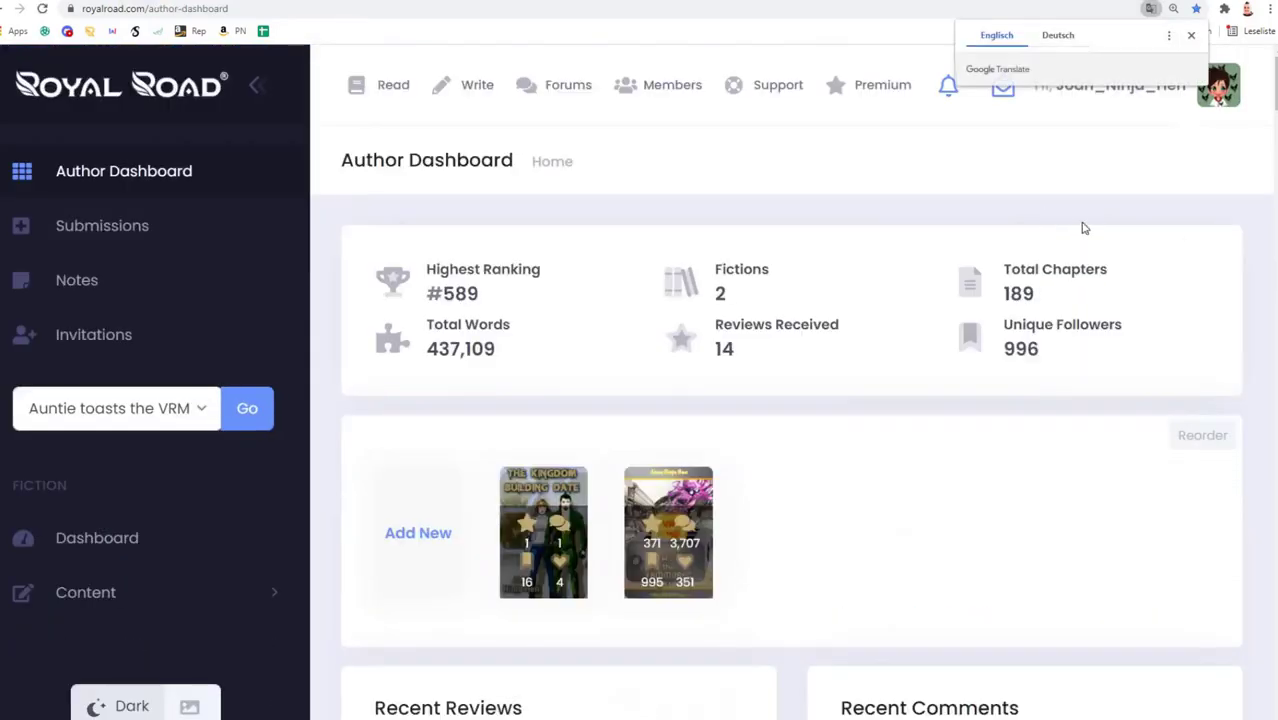
Step: Dismiss the translation offer and open the Auntie toasts the VRMMORPG fiction page
{"action": "left_click", "coordinate": [1190, 36]}
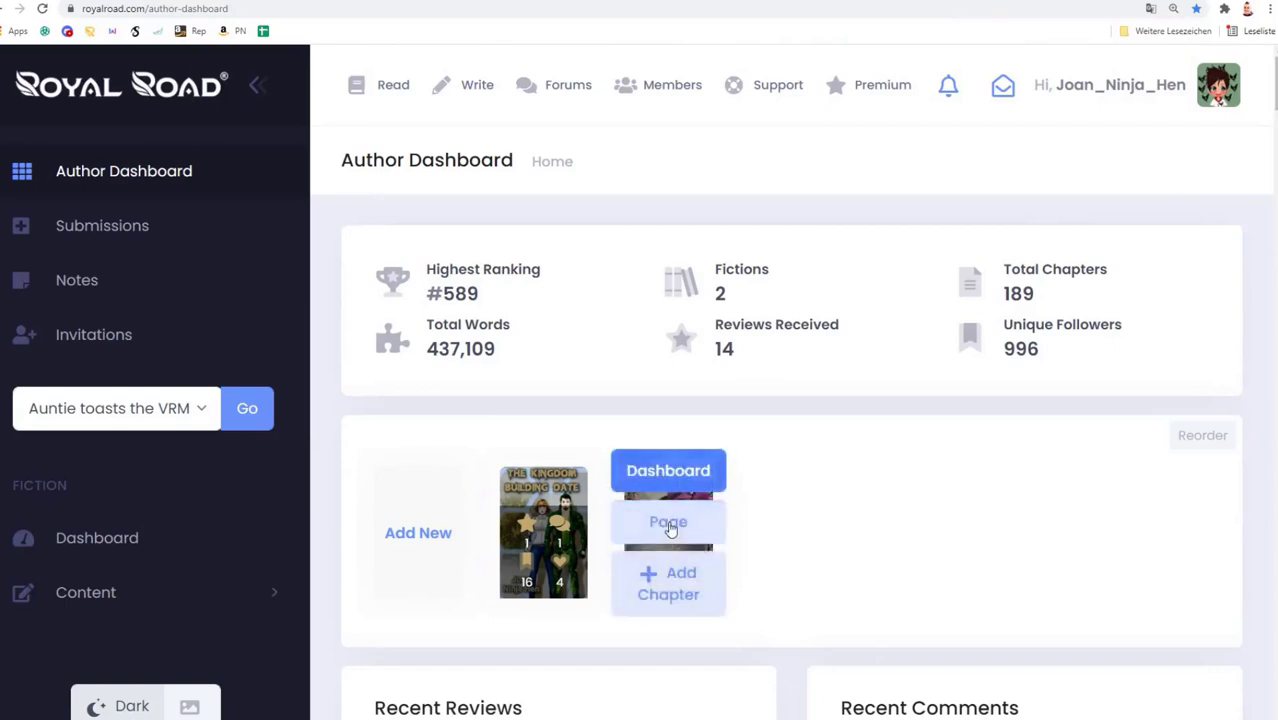
{"action": "left_click", "coordinate": [668, 525]}
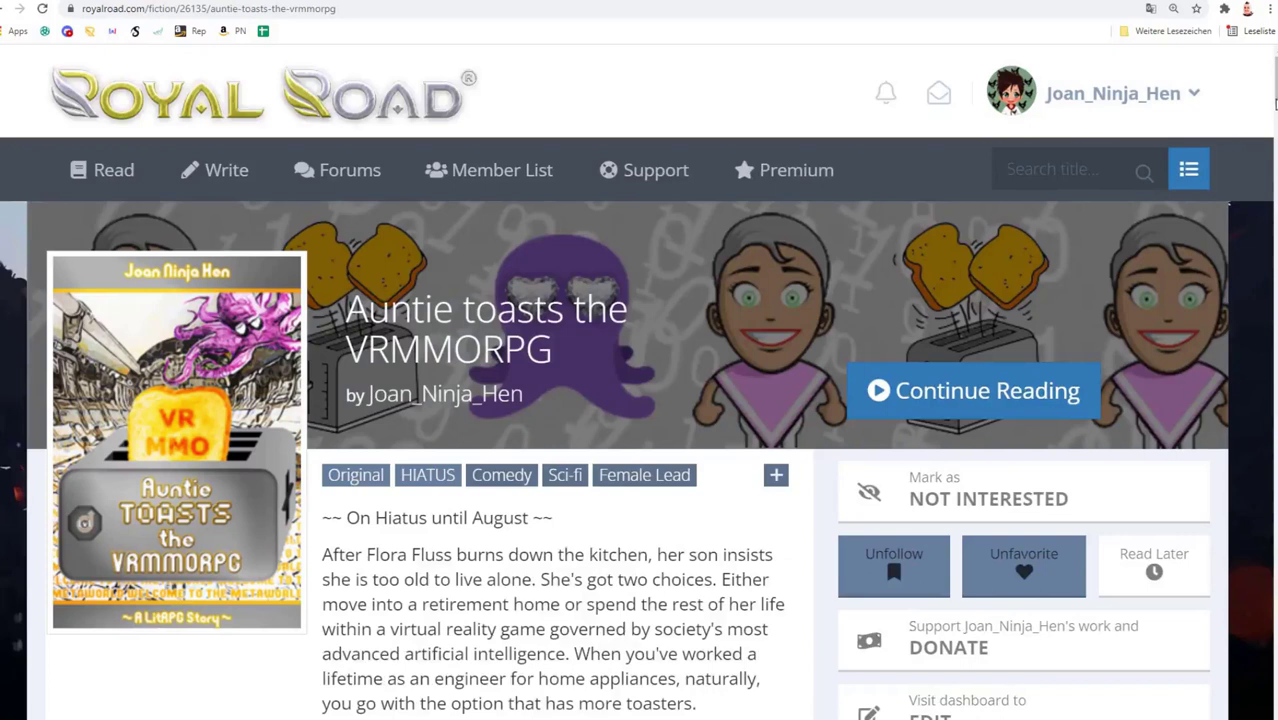
{"action": "scroll", "coordinate": [1275, 103], "scroll_direction": "down", "scroll_amount": 3}
{"action": "scroll", "coordinate": [458, 493], "scroll_direction": "down", "scroll_amount": 1}
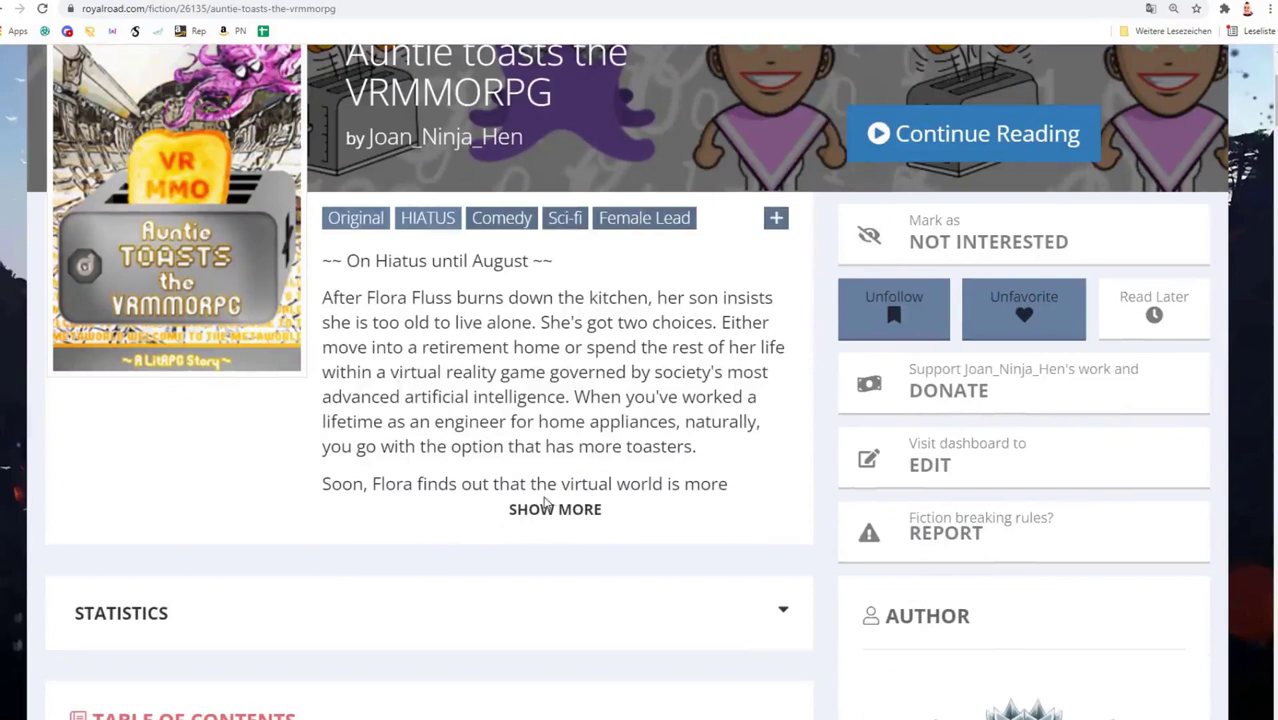
Step: Expand the full synopsis and select its paragraphs
{"action": "left_click_drag", "start_coordinate": [345, 260], "coordinate": [541, 260]}
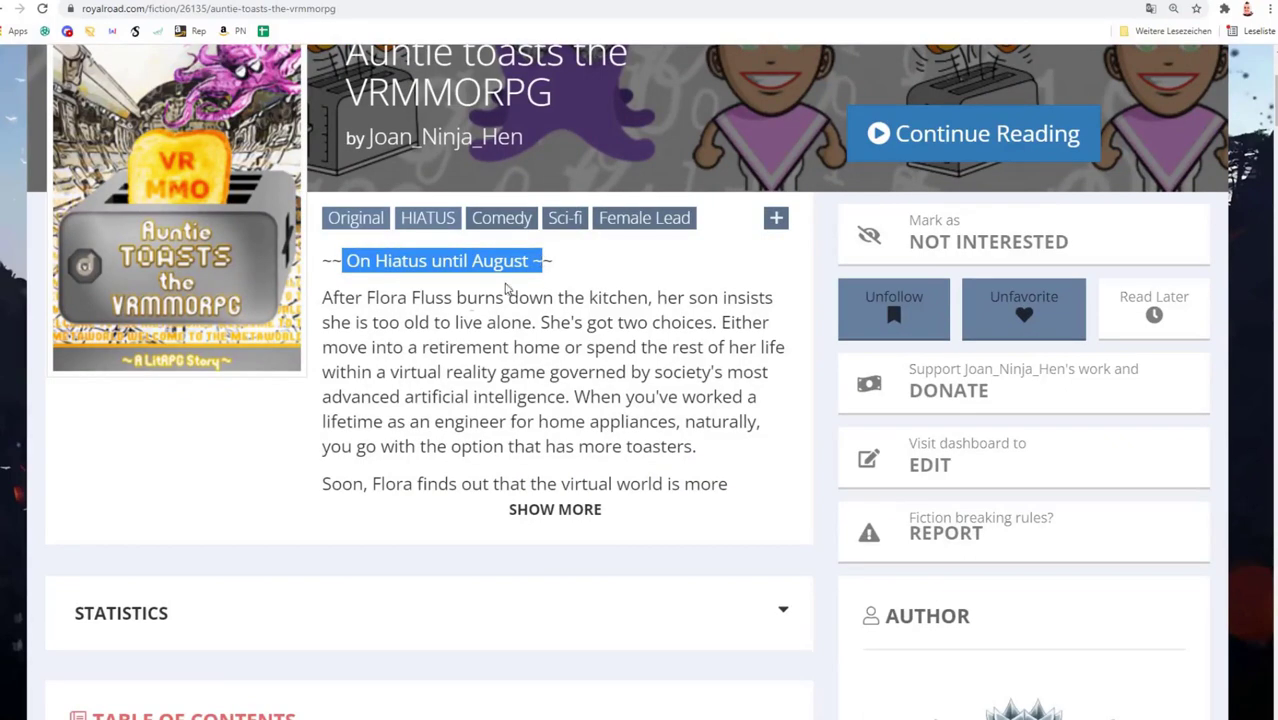
{"action": "left_click", "coordinate": [566, 511]}
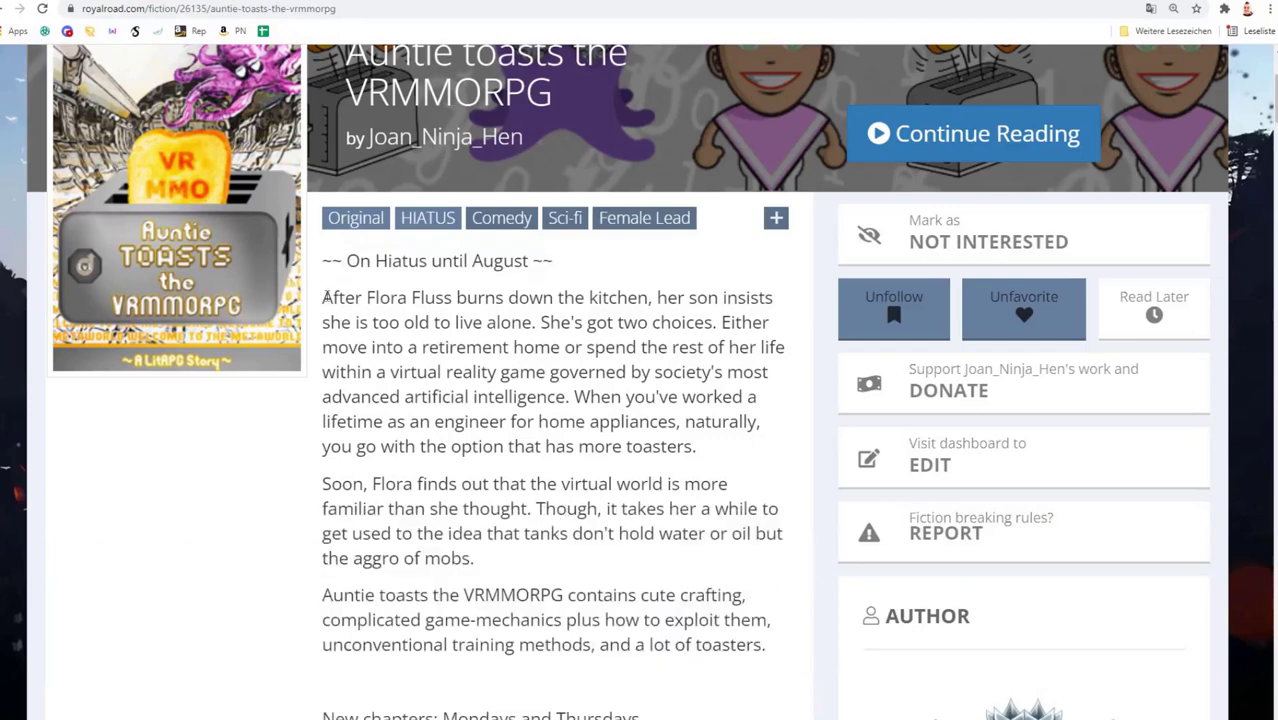
{"action": "left_click_drag", "start_coordinate": [321, 297], "coordinate": [786, 490]}
Step: Copy the Royal Road synopsis into the NaNoWriMo project summary
{"action": "scroll", "coordinate": [645, 525], "scroll_direction": "down", "scroll_amount": 2}
{"action": "key", "text": "ctrl+c"}
{"action": "key", "text": "ctrl+Tab"}
{"action": "key", "text": "ctrl+v"}
Step: Add a 'Check out Book 1 at RoyalRoads.com' line with the story link, then save the project
{"action": "key", "text": "Return"}
{"action": "key", "text": "Return"}
{"action": "type", "text": "Check out"}
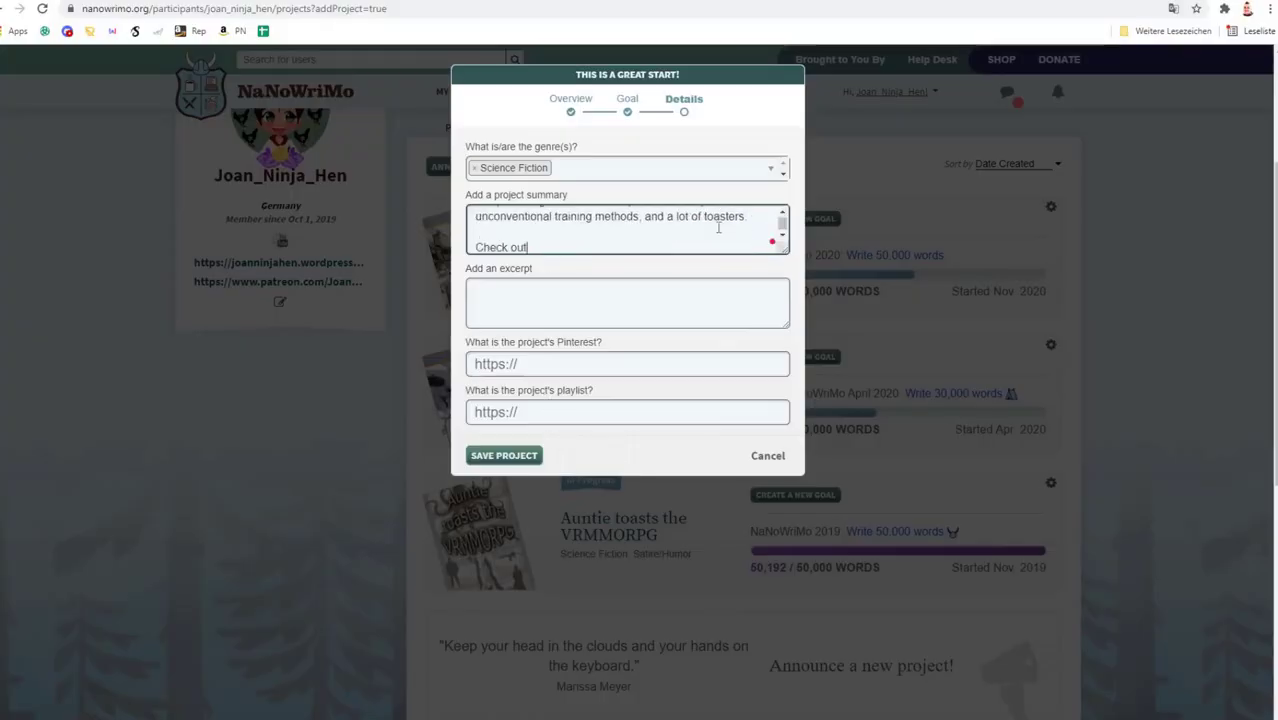
{"action": "type", "text": " Book 1 at RoyalRoads.com"}
{"action": "key", "text": "Return"}
{"action": "key", "text": "ctrl+v"}
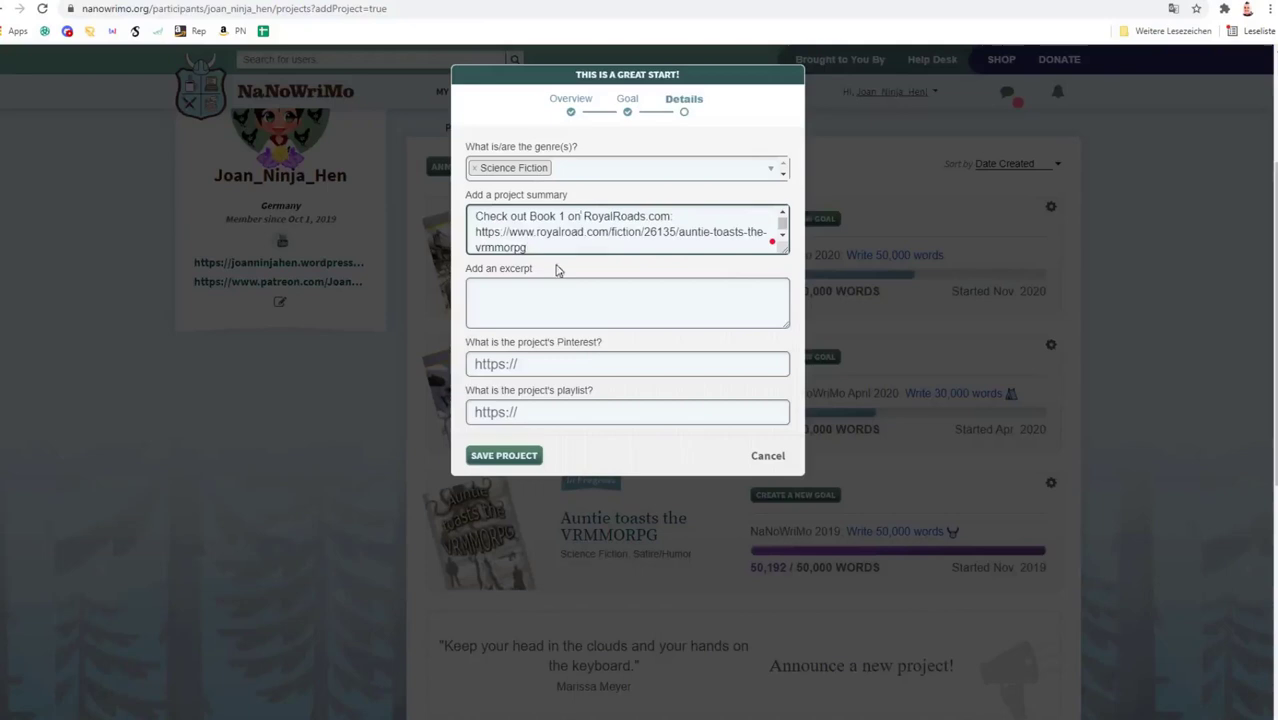
{"action": "left_click_drag", "start_coordinate": [527, 241], "coordinate": [474, 230]}
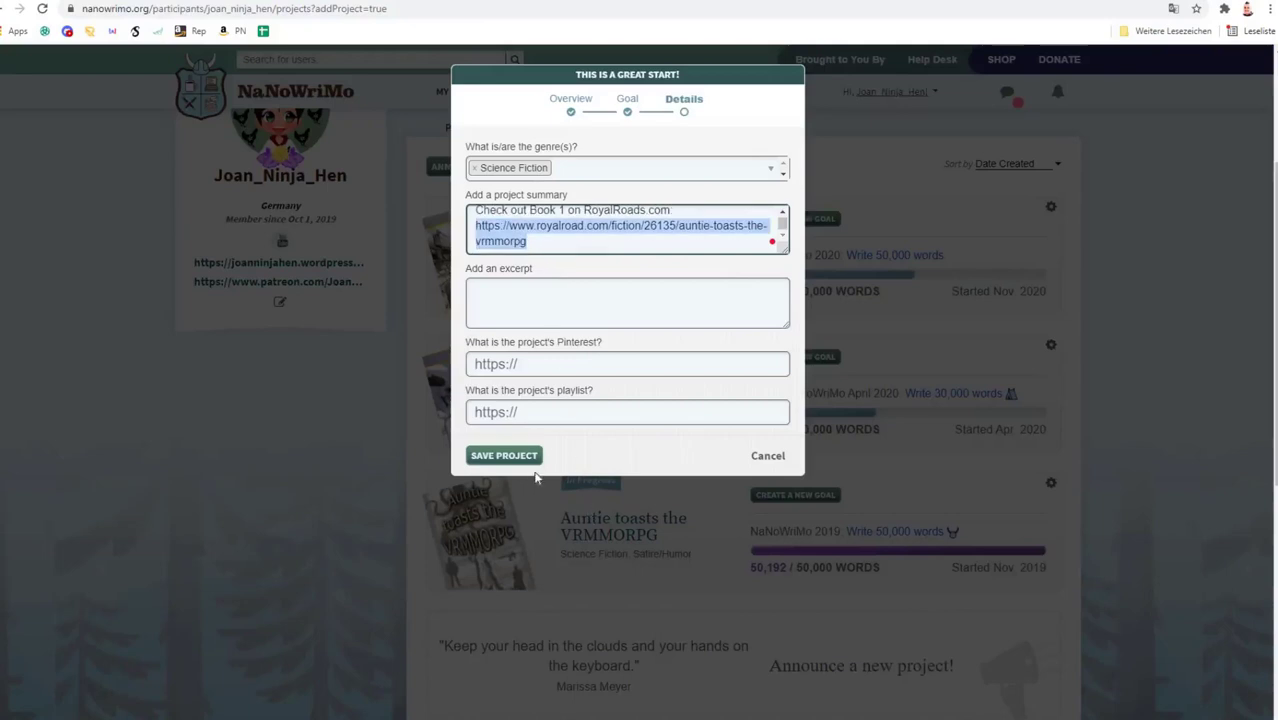
{"action": "left_click", "coordinate": [505, 456]}
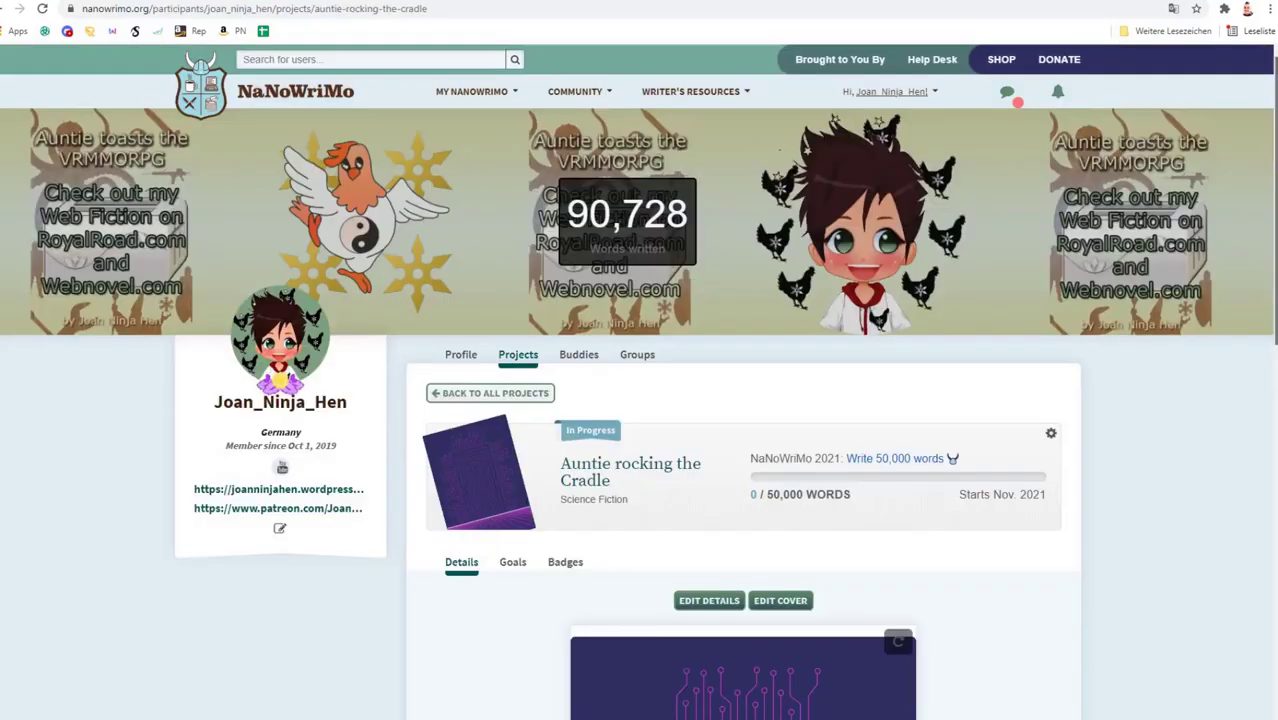
Step: Flip the Auntie rocking the Cradle cover card and start choosing a new cover image file
{"action": "scroll", "coordinate": [640, 413], "scroll_direction": "down", "scroll_amount": 3}
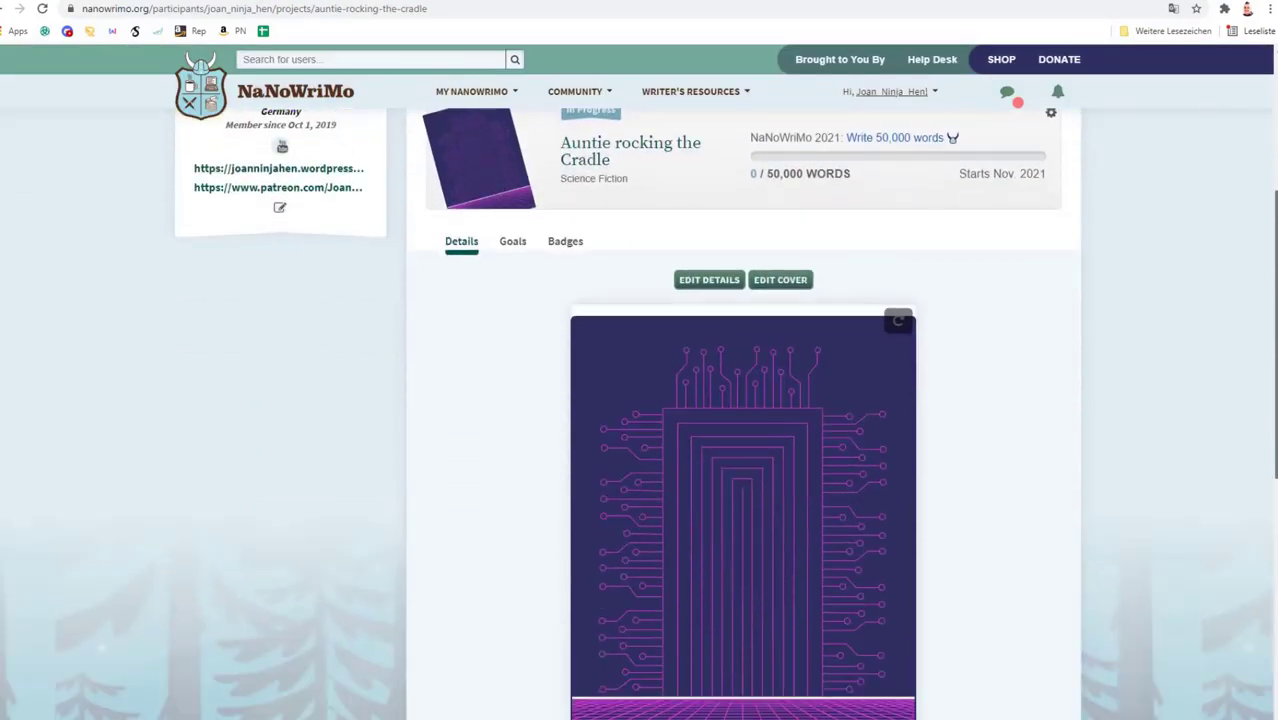
{"action": "scroll", "coordinate": [880, 250], "scroll_direction": "down", "scroll_amount": 2}
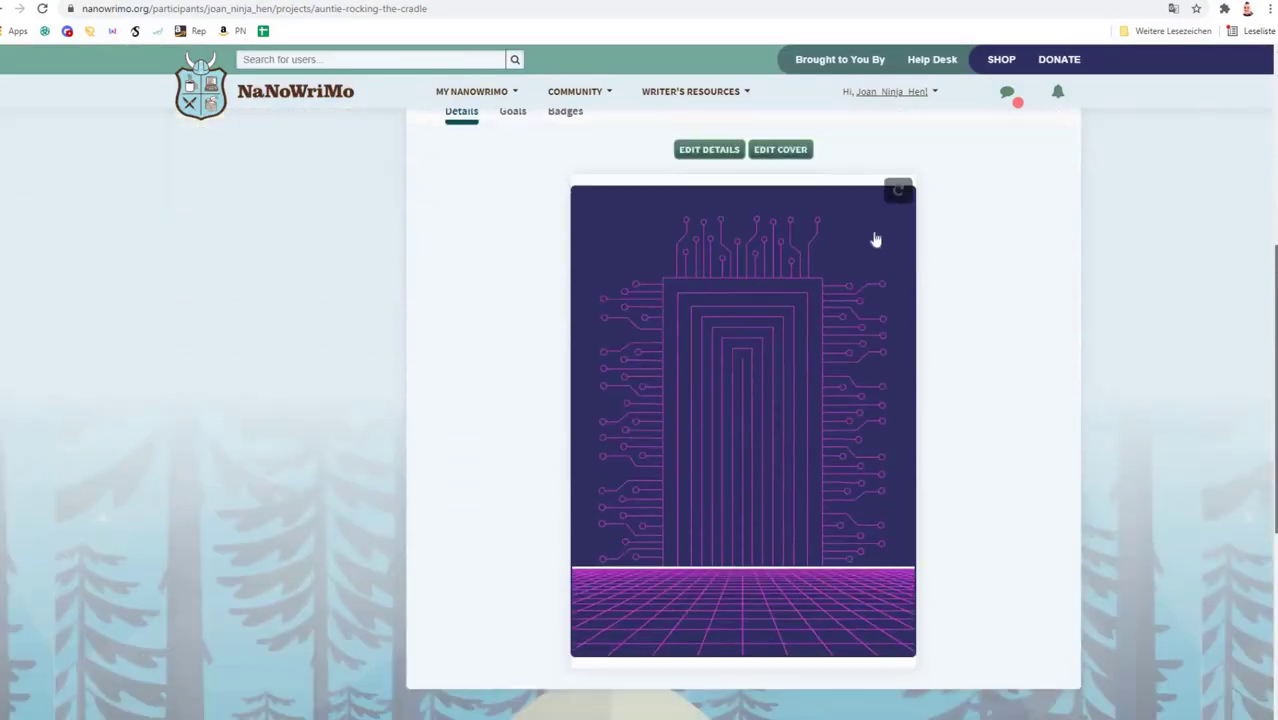
{"action": "left_click", "coordinate": [898, 197]}
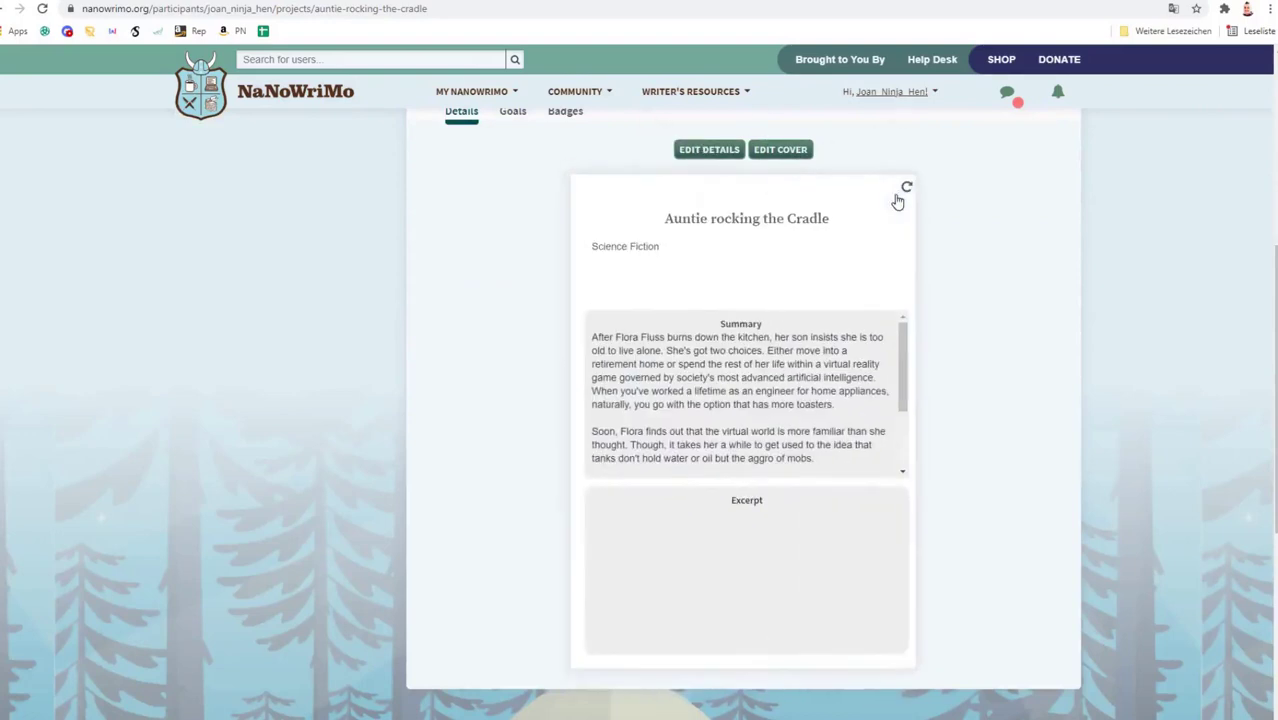
{"action": "left_click", "coordinate": [789, 151]}
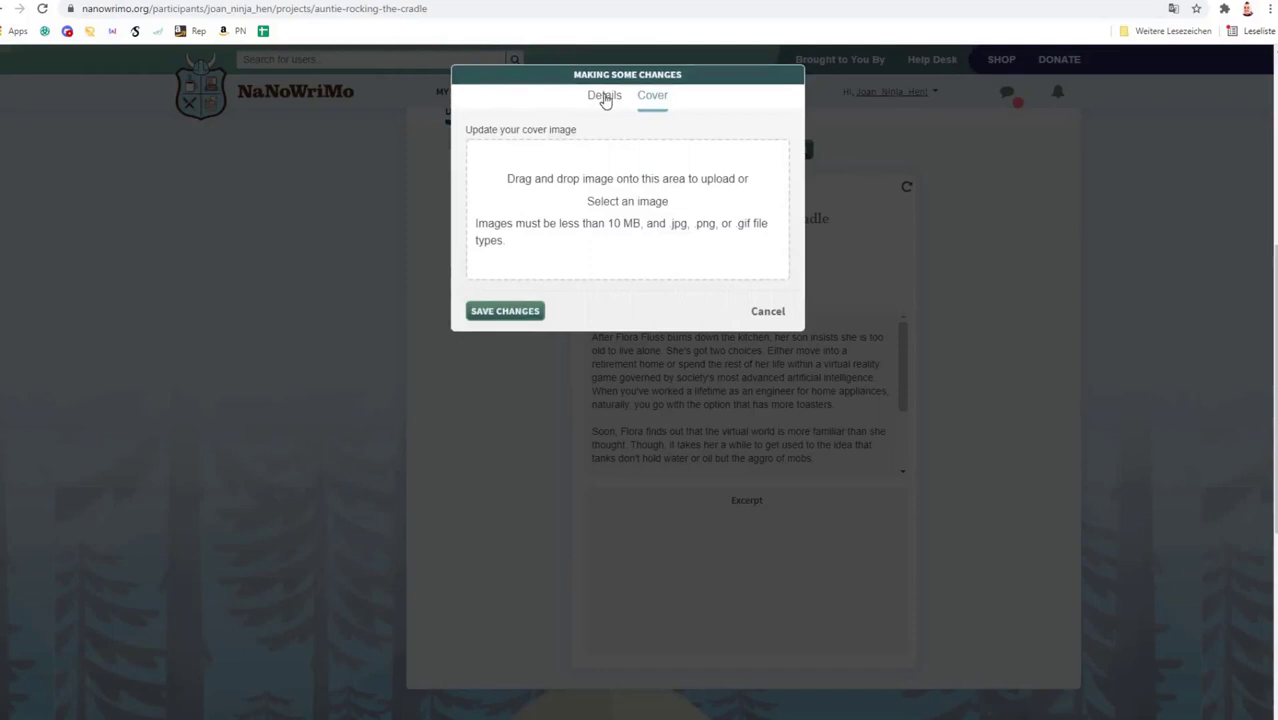
{"action": "left_click", "coordinate": [627, 201]}
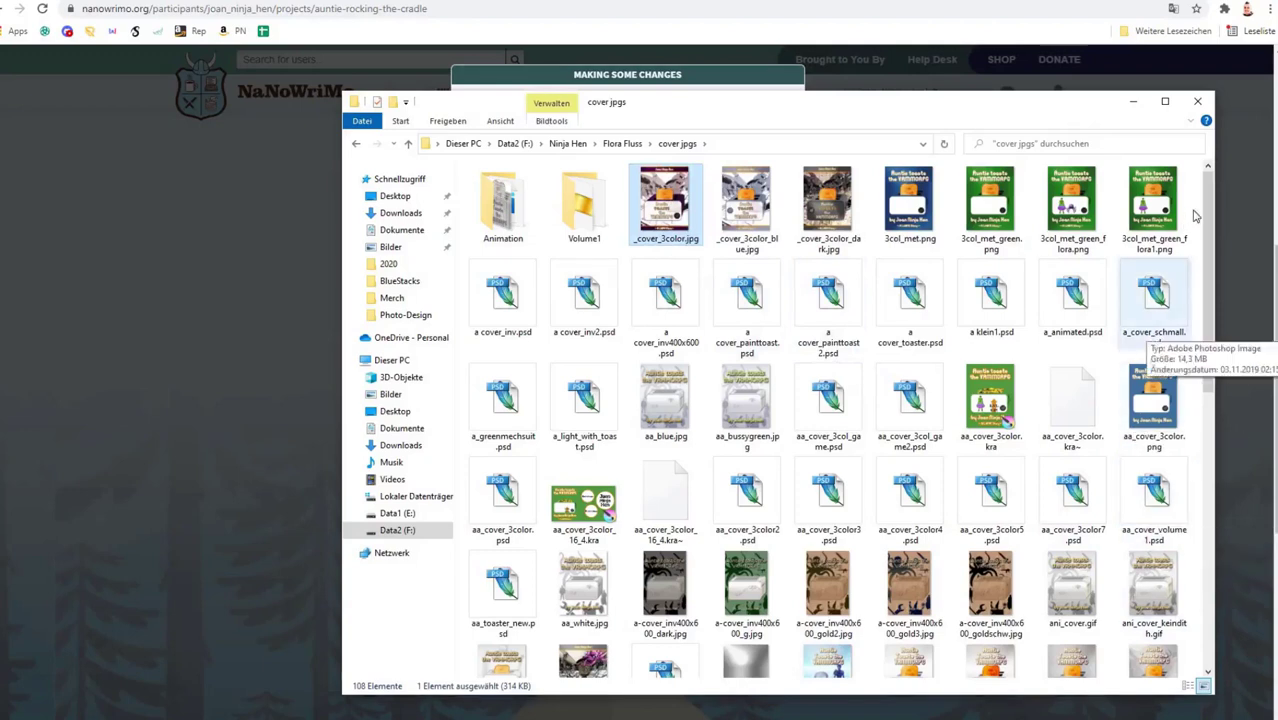
Step: Browse the cover.jpgs folder and open _cover_3color.jpg in Photos
{"action": "left_click_drag", "start_coordinate": [1209, 215], "coordinate": [1212, 300]}
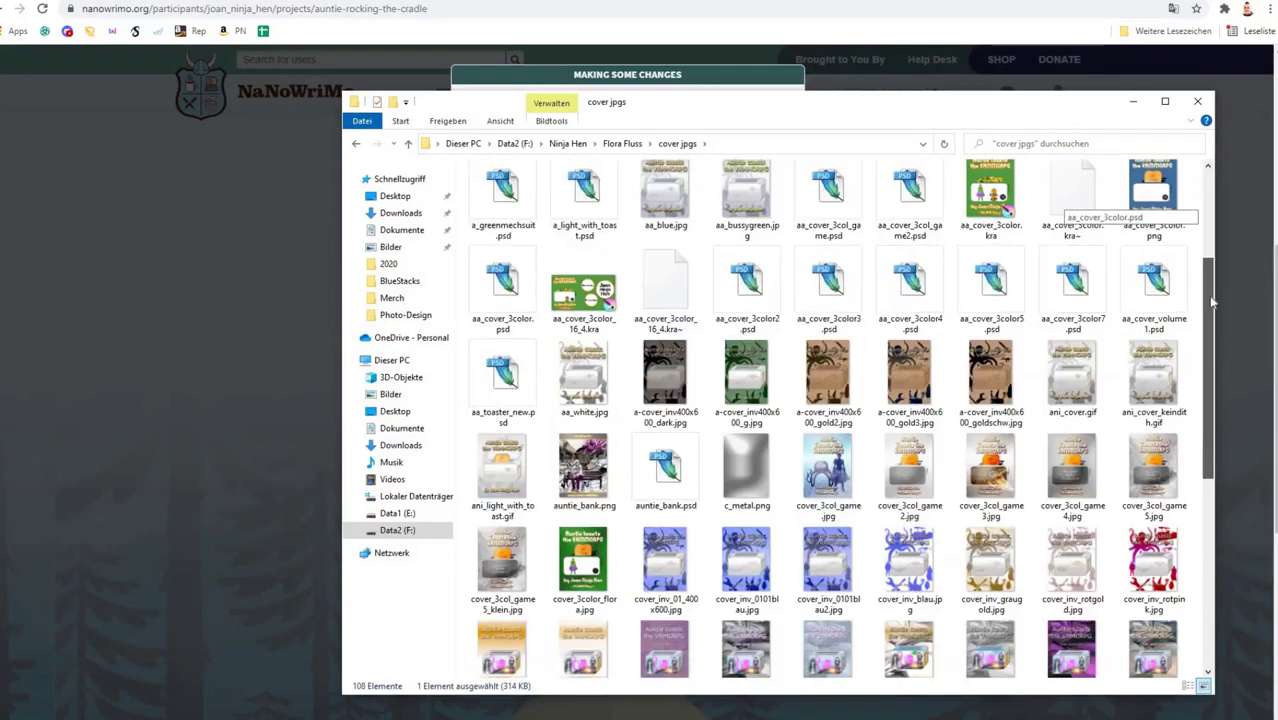
{"action": "left_click", "coordinate": [1210, 197]}
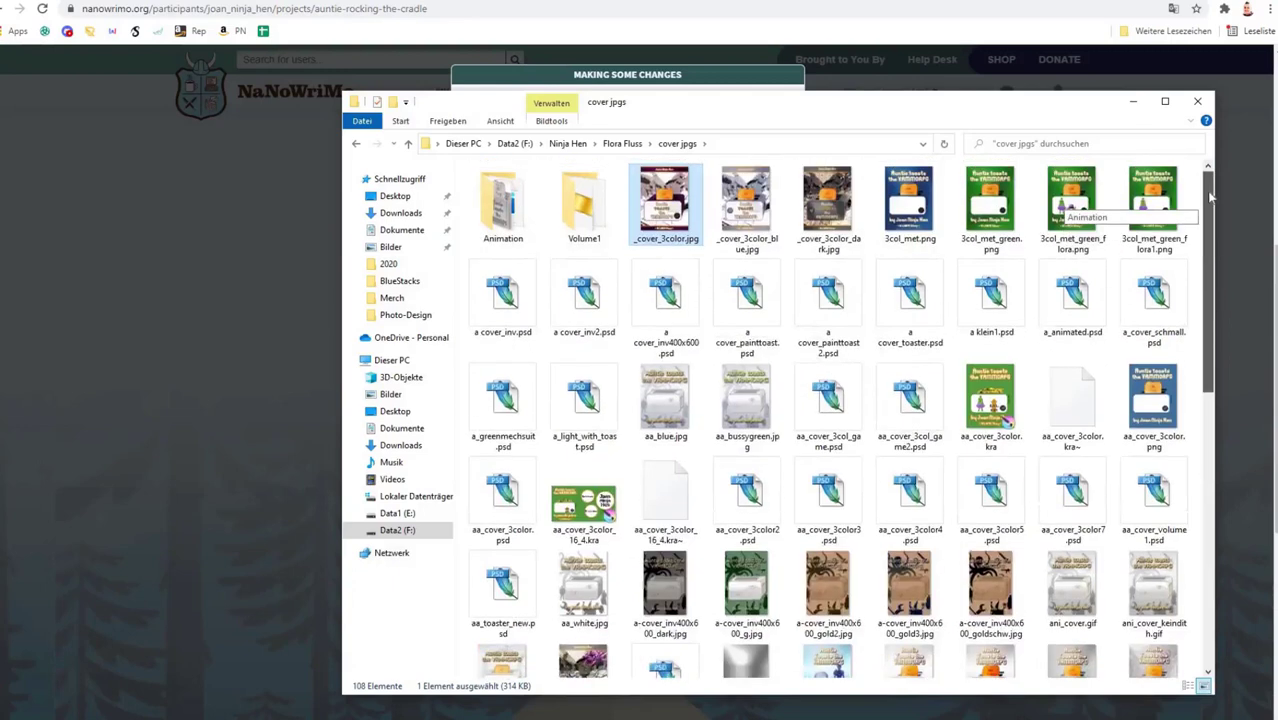
{"action": "left_click_drag", "start_coordinate": [1210, 197], "coordinate": [1212, 251]}
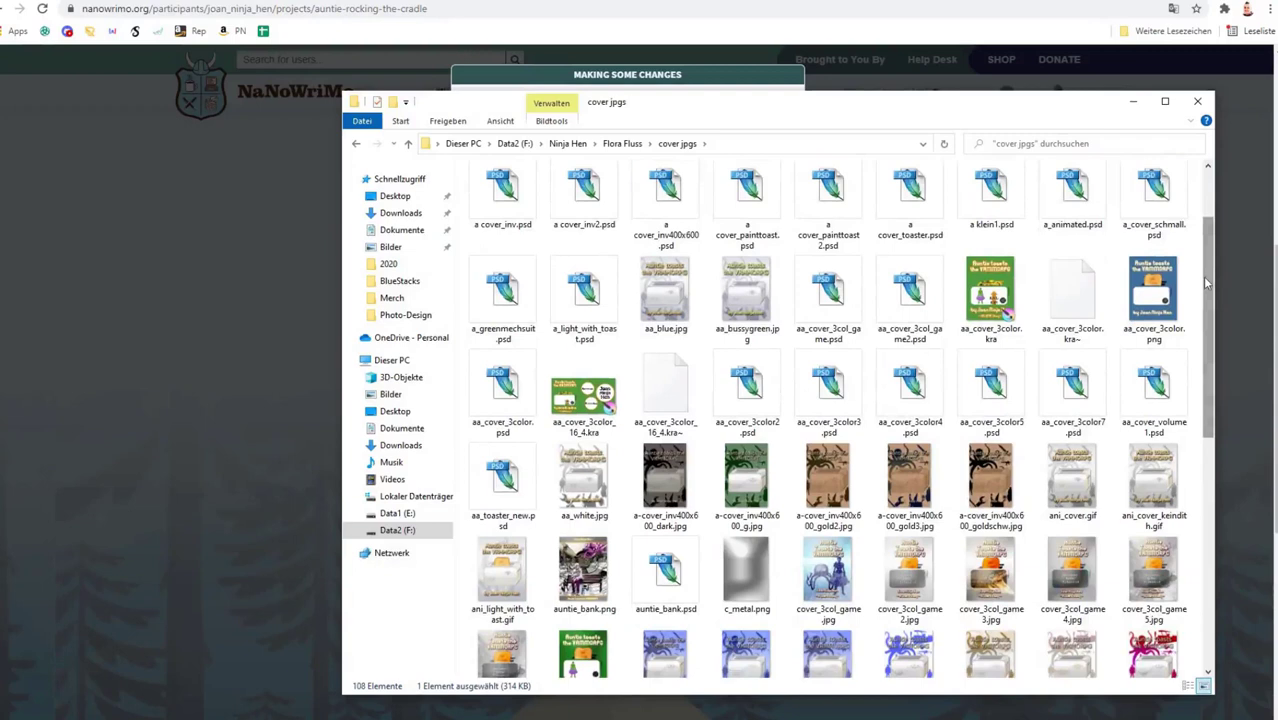
{"action": "scroll", "coordinate": [1210, 236], "scroll_direction": "up", "scroll_amount": 1}
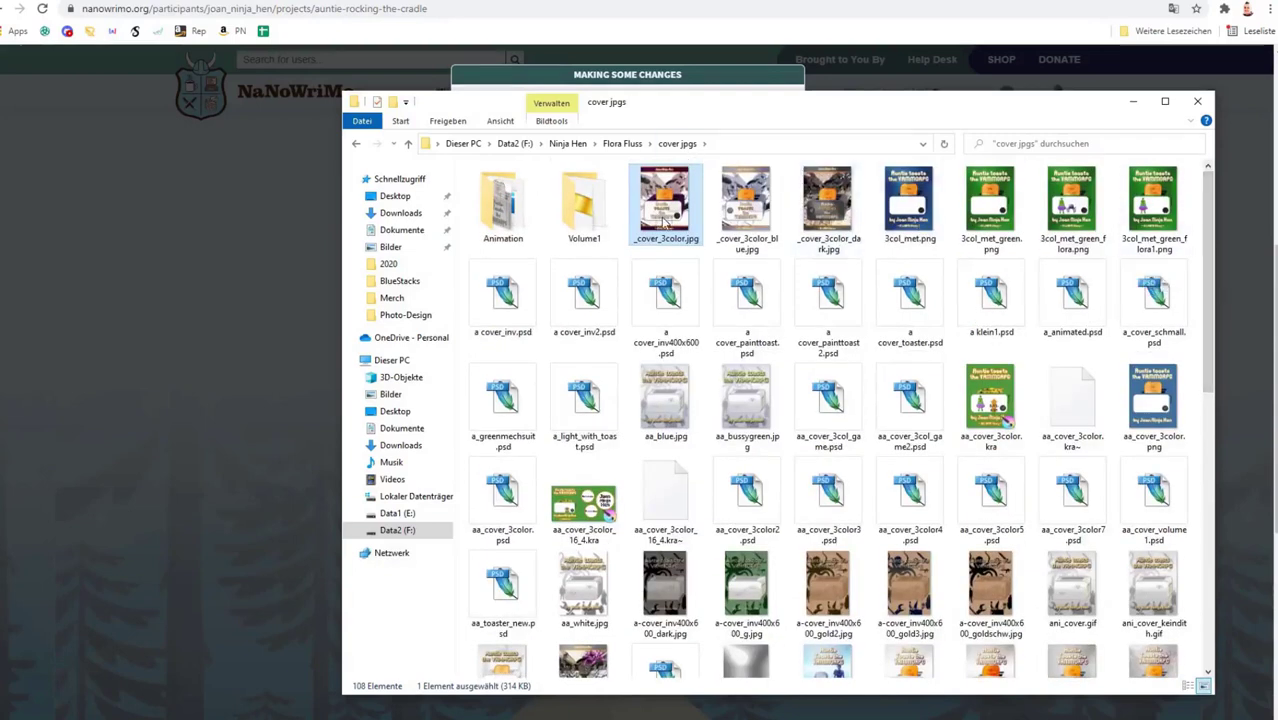
{"action": "double_click", "coordinate": [664, 221]}
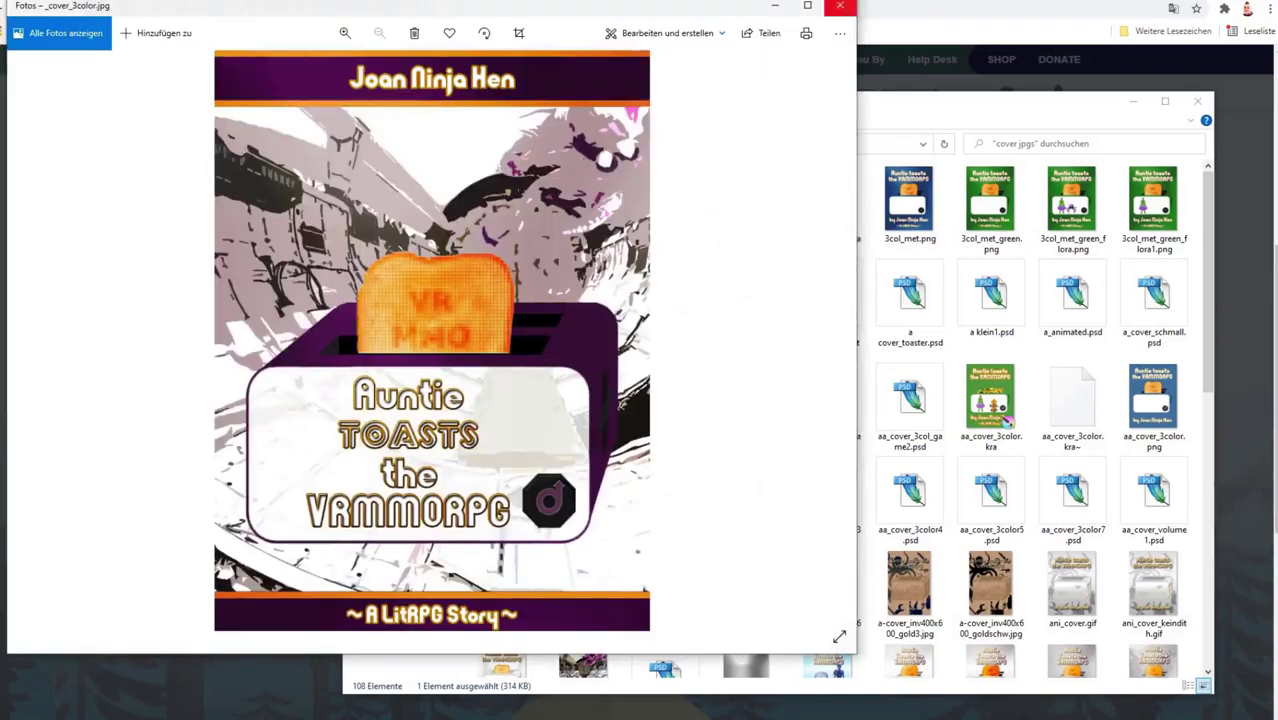
Step: Close that preview and open 3col_met_green_flora.png instead
{"action": "left_click", "coordinate": [840, 6]}
{"action": "double_click", "coordinate": [1072, 200]}
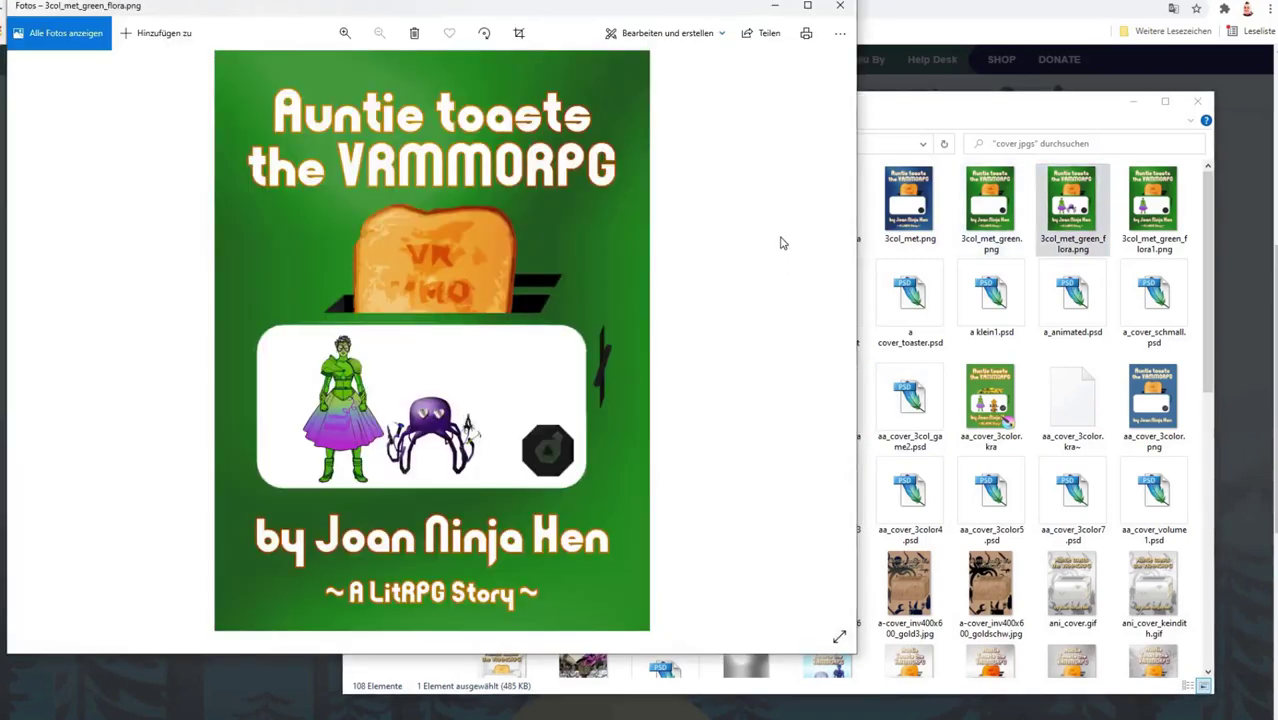